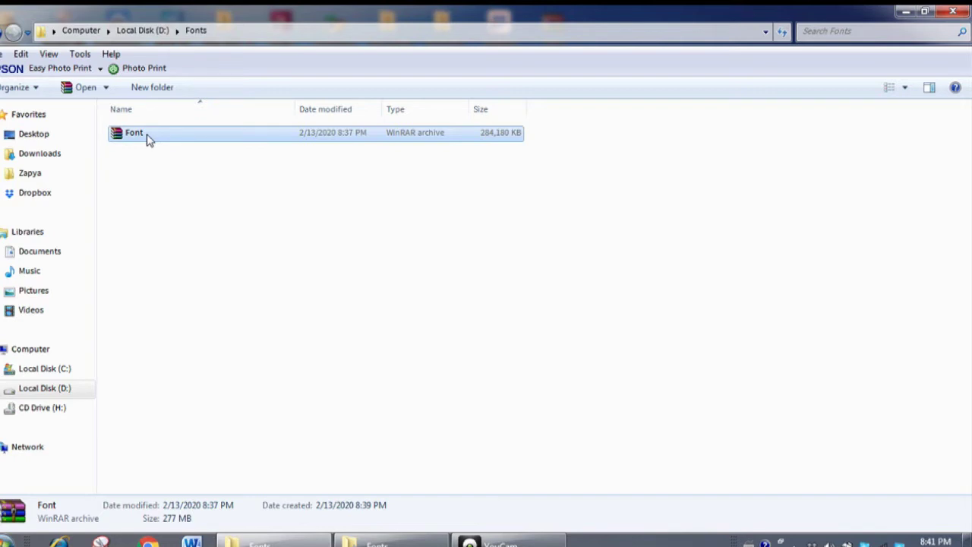
- Extract the Font archive into the destination folder D:\Fonts\Font, with existing files replaced and a prompt before overwriting
{"action": "right_click", "coordinate": [152, 137]}
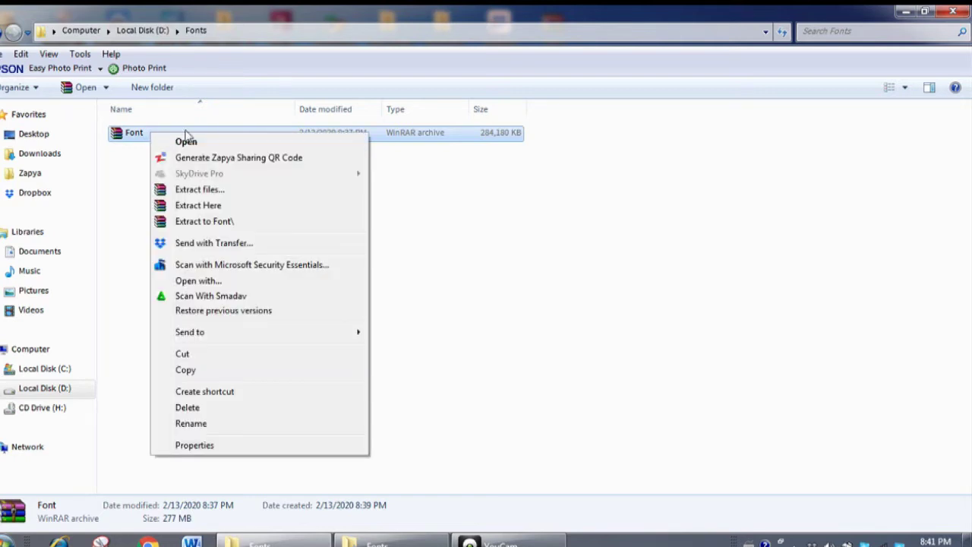
{"action": "left_click", "coordinate": [196, 189]}
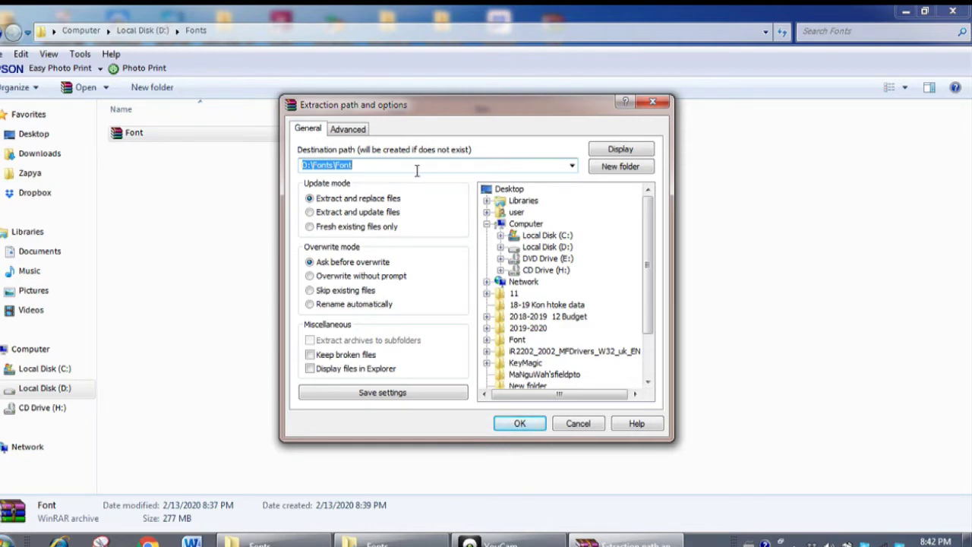
{"action": "left_click", "coordinate": [521, 423]}
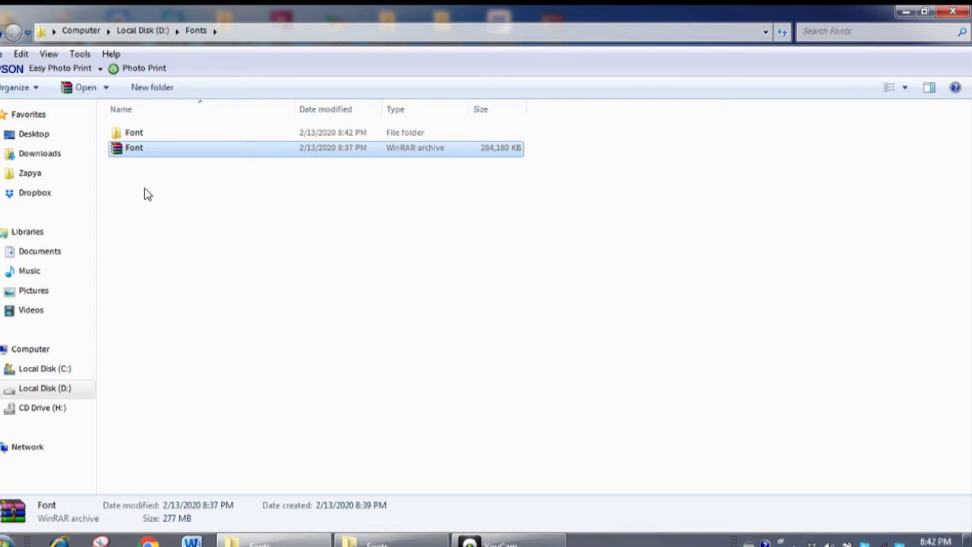
- Open the extracted Font folder, its inner Font folder, and the All fonts folder, and look over the font files
{"action": "double_click", "coordinate": [136, 135]}
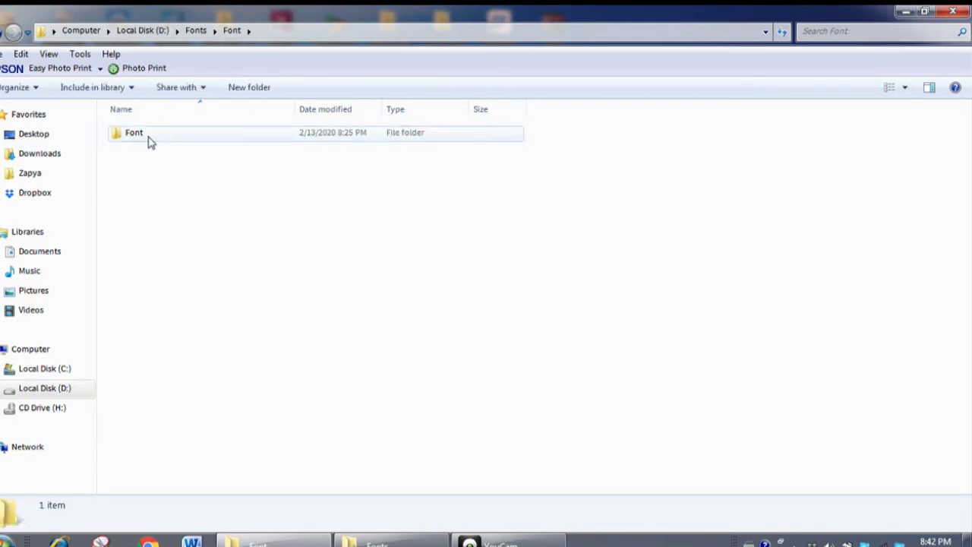
{"action": "double_click", "coordinate": [150, 143]}
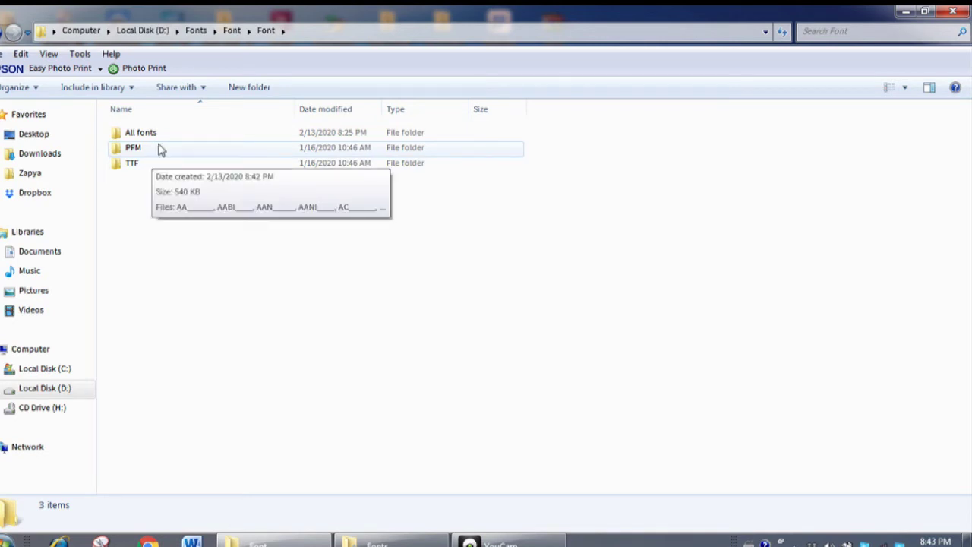
{"action": "double_click", "coordinate": [161, 145]}
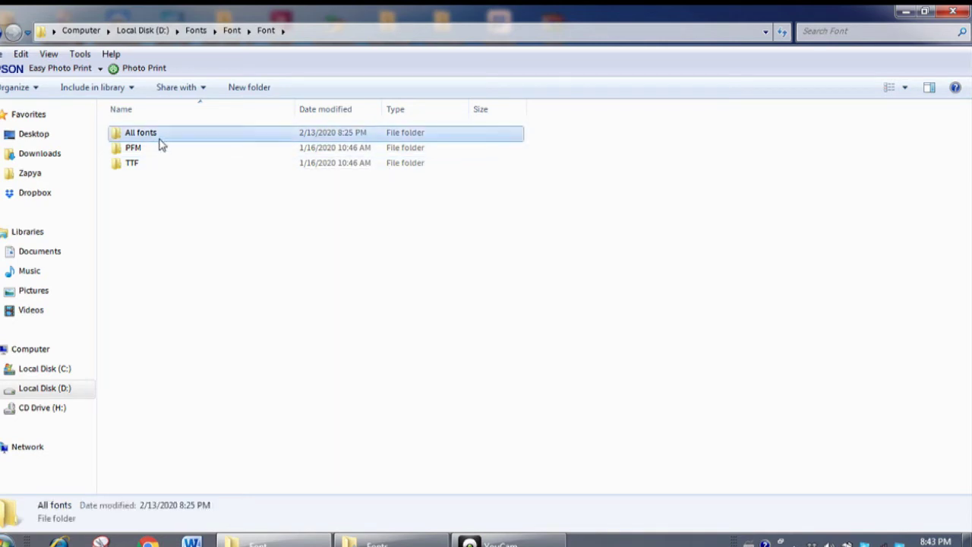
{"action": "scroll", "coordinate": [196, 176], "scroll_direction": "down", "scroll_amount": 3}
{"action": "scroll", "coordinate": [199, 180], "scroll_direction": "down", "scroll_amount": 4}
{"action": "scroll", "coordinate": [228, 201], "scroll_direction": "up", "scroll_amount": 7}
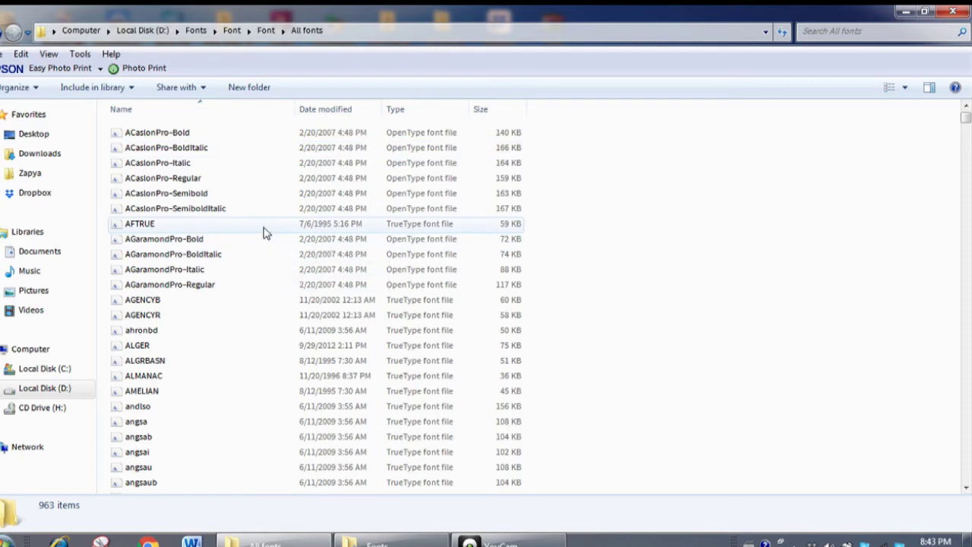
- Show the font files as large icons and check the sample text of ACaslonPro-Bold
{"action": "left_click", "coordinate": [905, 88]}
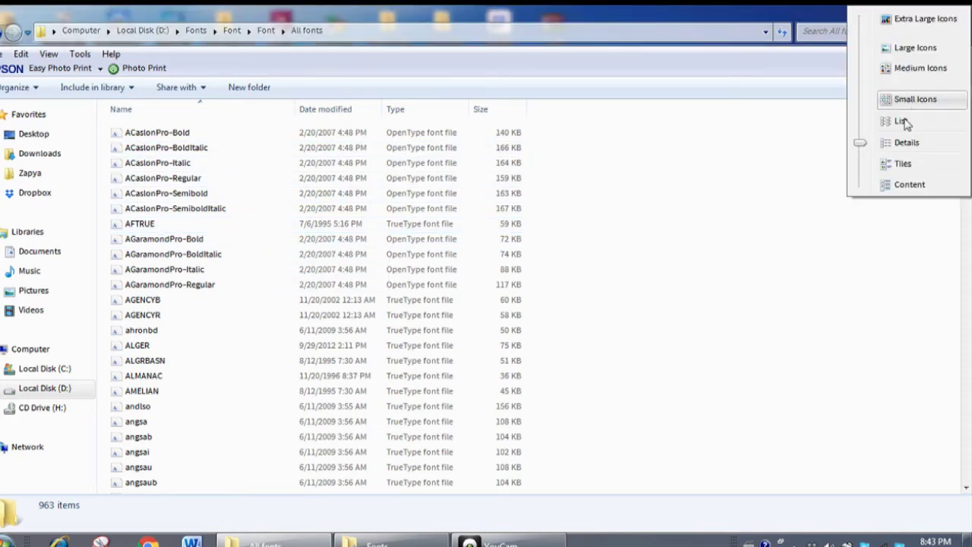
{"action": "left_click", "coordinate": [915, 47]}
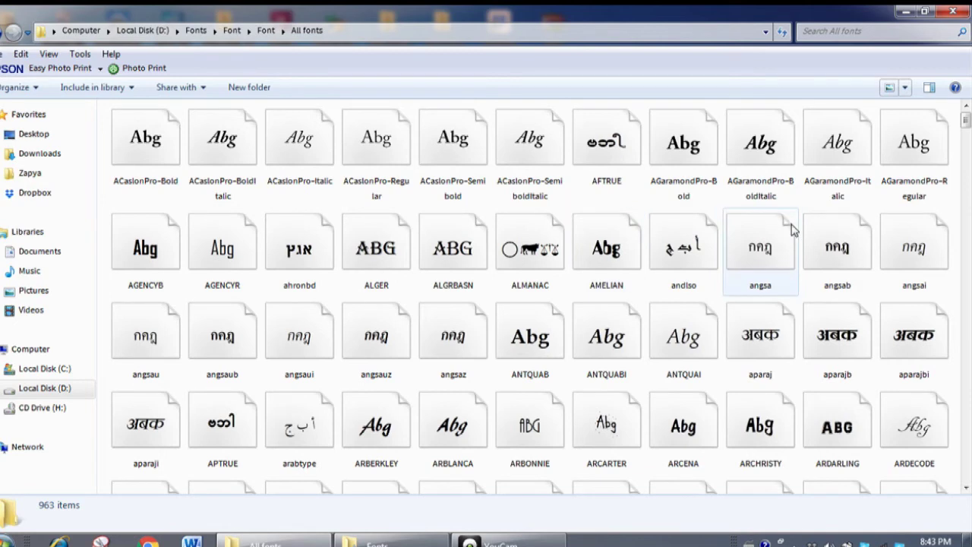
{"action": "double_click", "coordinate": [137, 157]}
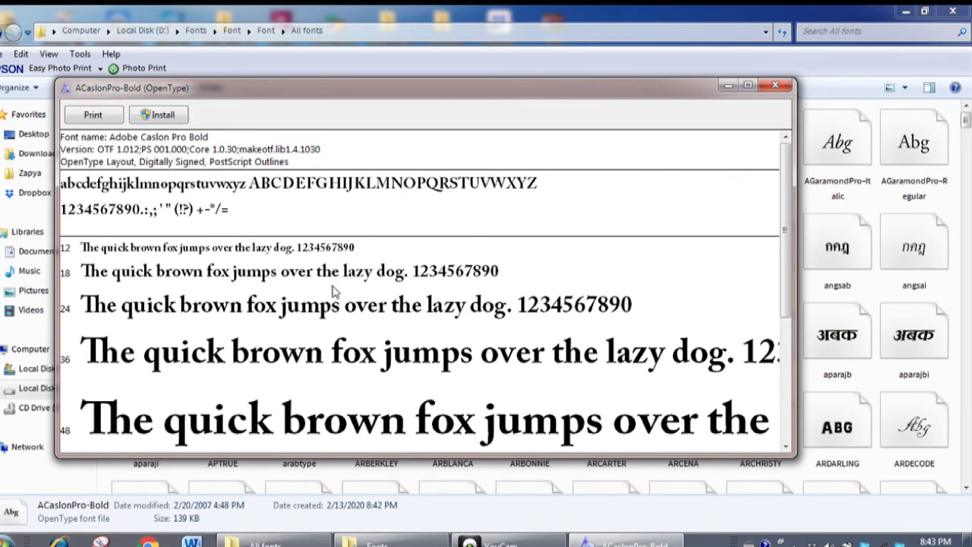
{"action": "left_click", "coordinate": [775, 84]}
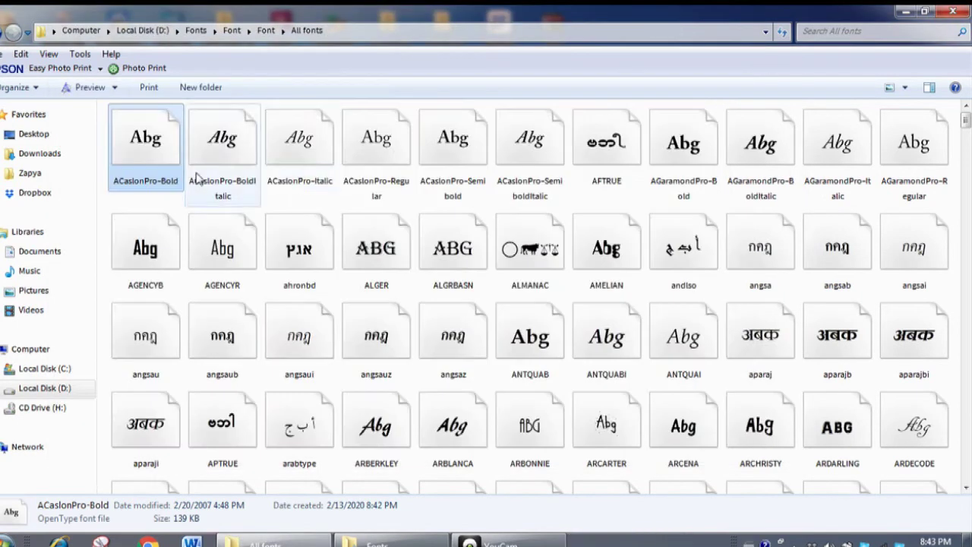
- Install the ACaslonPro-Bold font from its preview, replacing the installed copy, and close the preview
{"action": "right_click", "coordinate": [143, 150]}
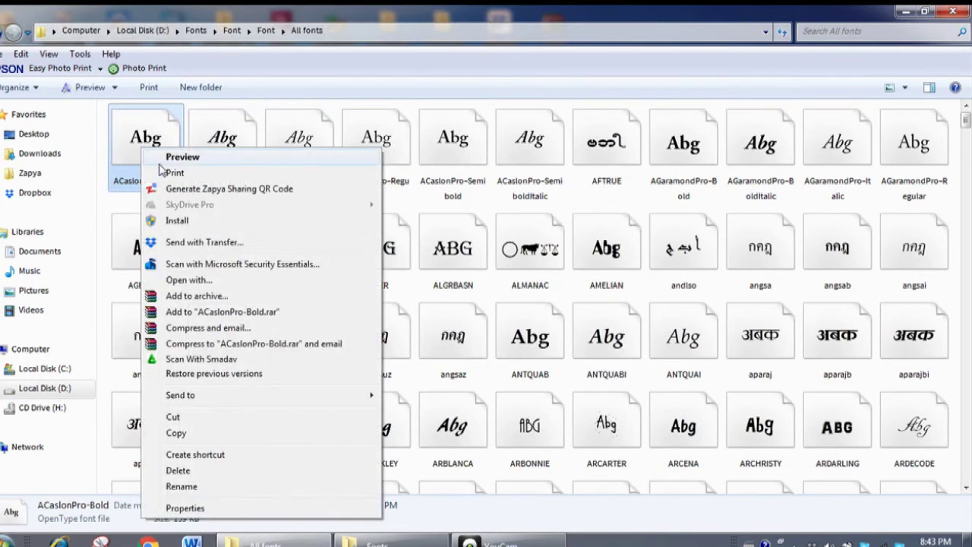
{"action": "left_click", "coordinate": [184, 157]}
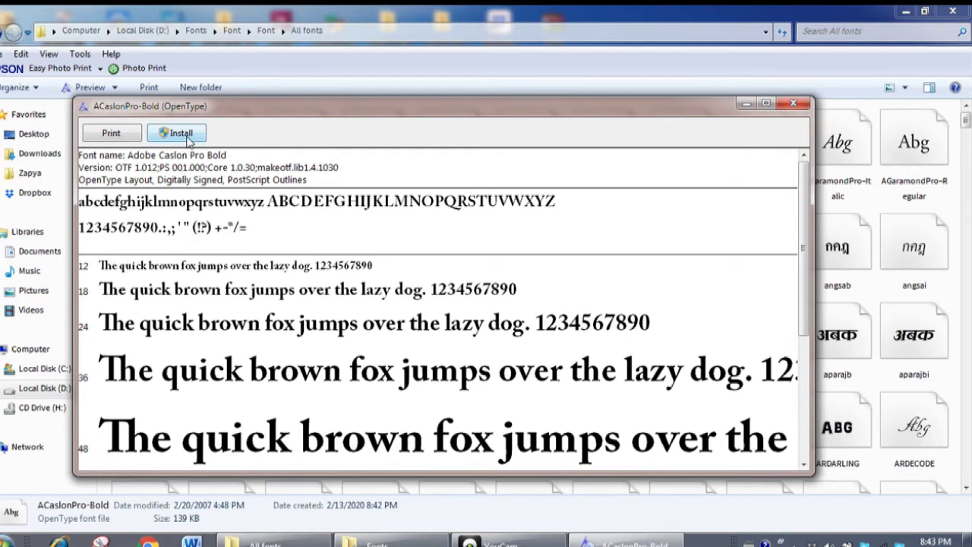
{"action": "left_click", "coordinate": [180, 134]}
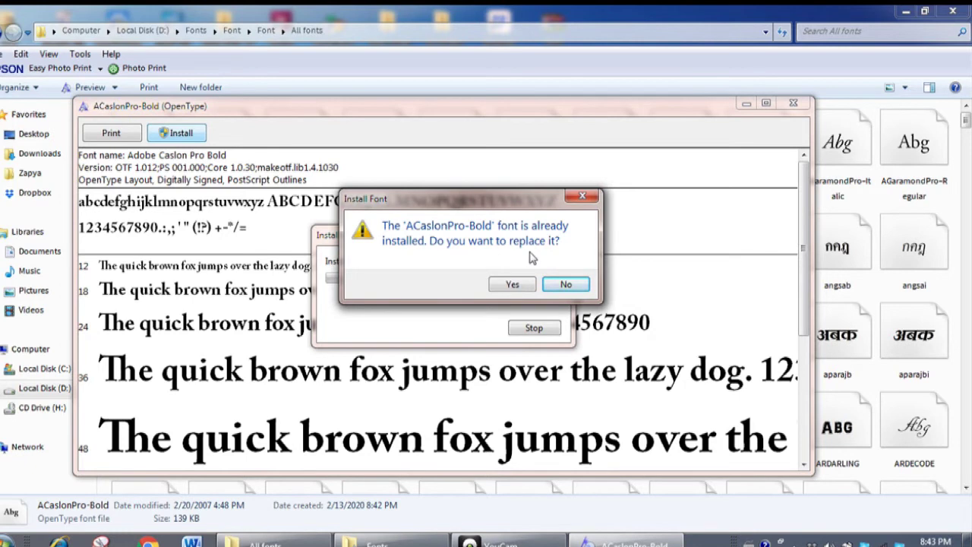
{"action": "left_click", "coordinate": [512, 284]}
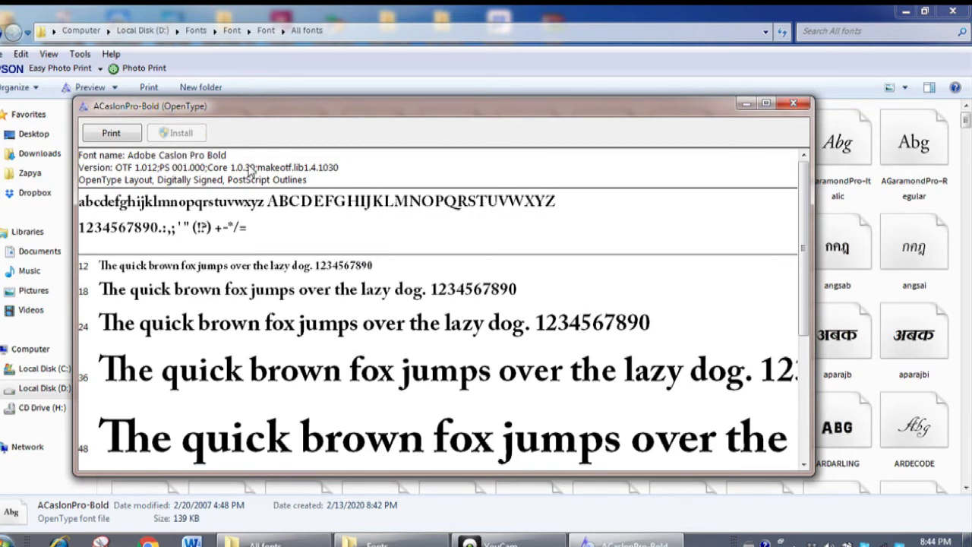
{"action": "left_click", "coordinate": [792, 102]}
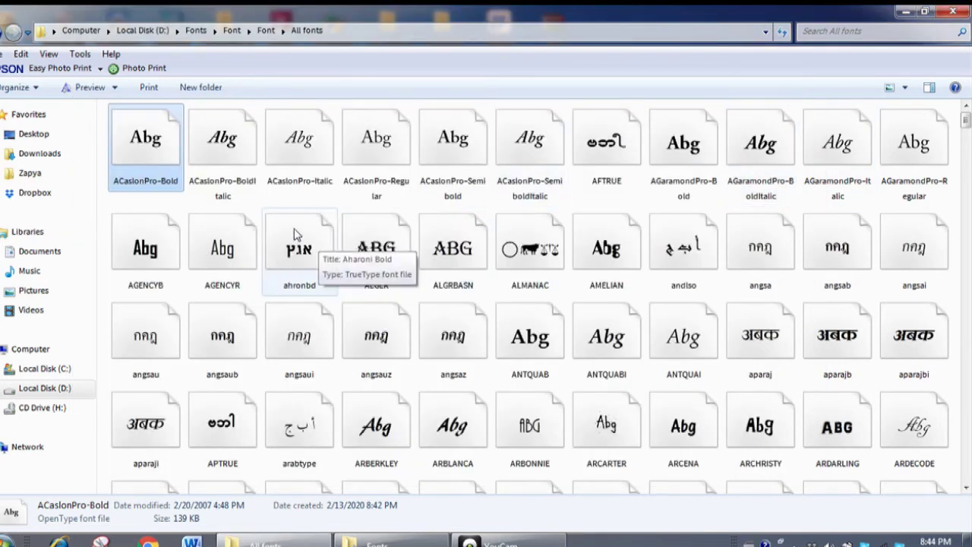
- Select 19 fonts in the first two rows, from ACaslonPro-BoldItalic to angsai, and install them together
{"action": "left_click", "coordinate": [193, 202]}
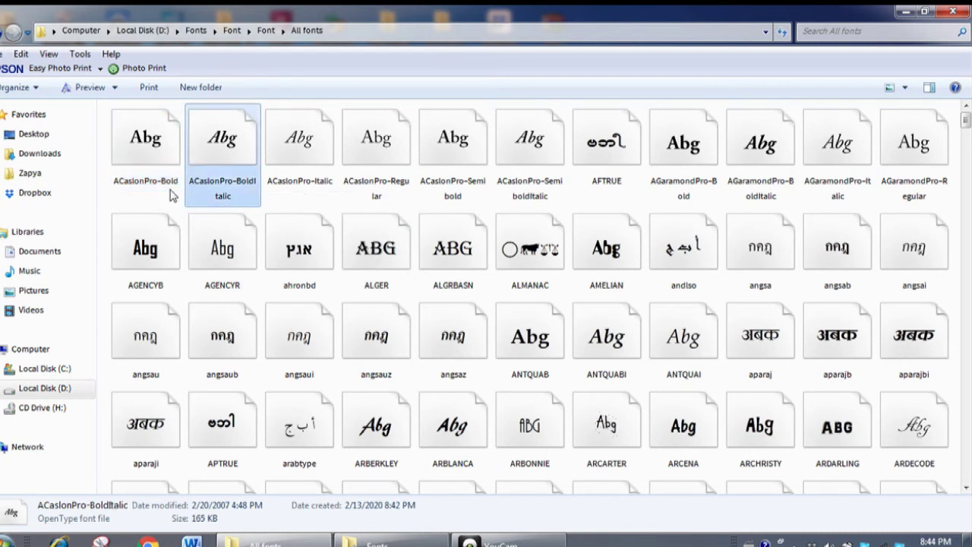
{"action": "left_click_drag", "start_coordinate": [102, 188], "coordinate": [951, 274]}
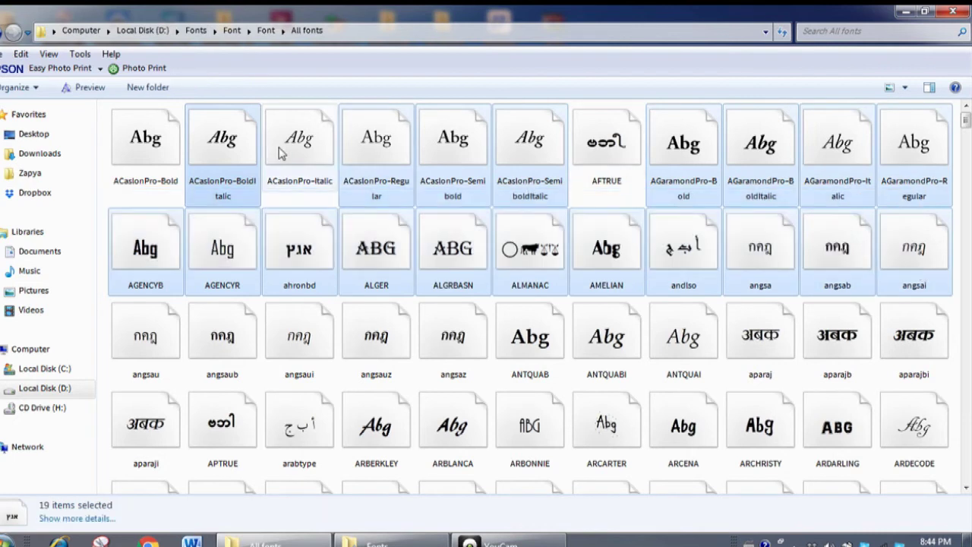
{"action": "right_click", "coordinate": [222, 168]}
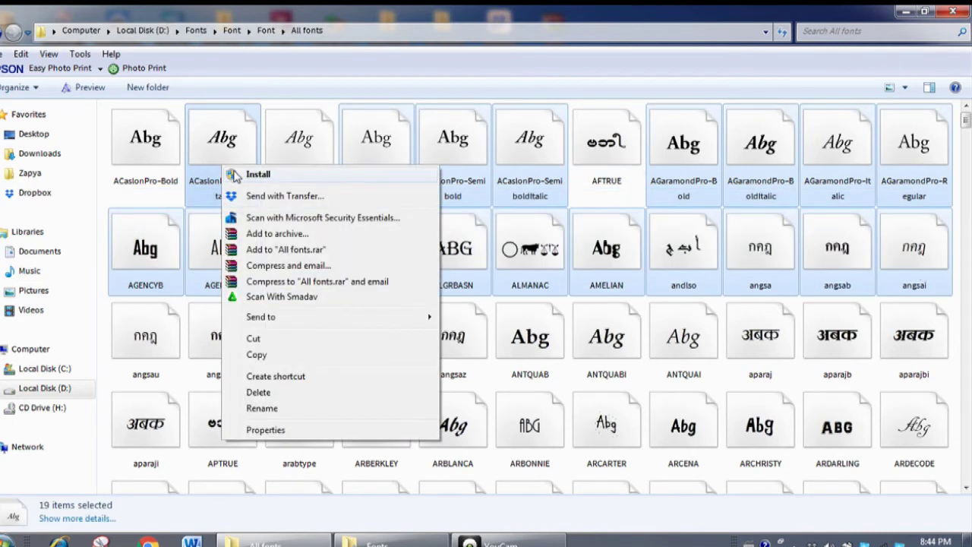
{"action": "left_click", "coordinate": [256, 174]}
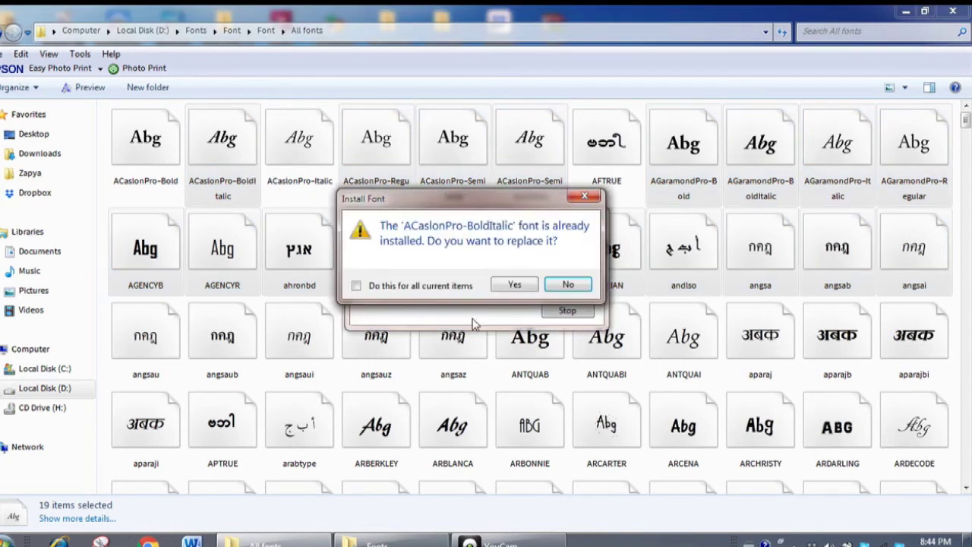
- Replace the first two already installed fonts of the batch and decline replacement for the remaining ones
{"action": "left_click", "coordinate": [514, 287]}
{"action": "left_click", "coordinate": [515, 287]}
{"action": "left_click", "coordinate": [568, 287]}
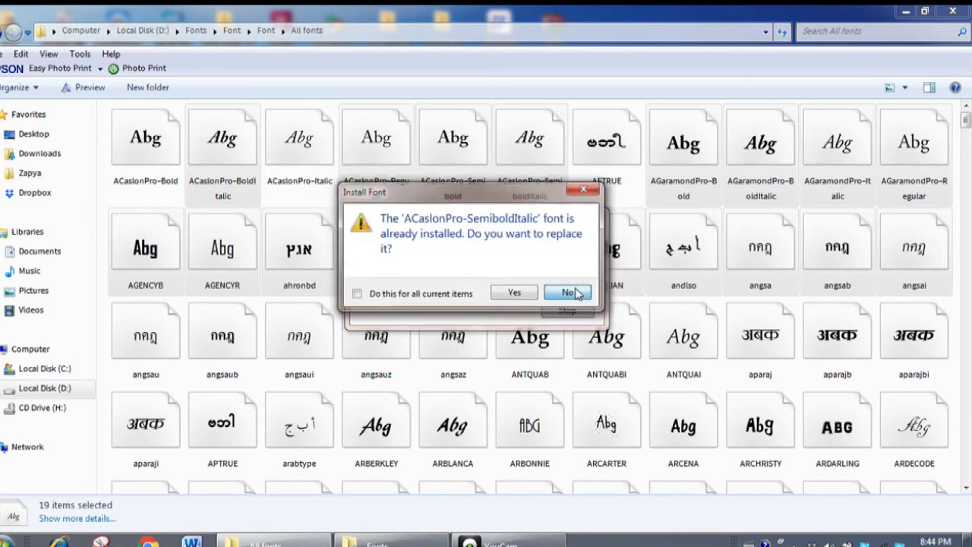
{"action": "left_click", "coordinate": [568, 287]}
{"action": "left_click", "coordinate": [568, 287]}
{"action": "left_click", "coordinate": [568, 291]}
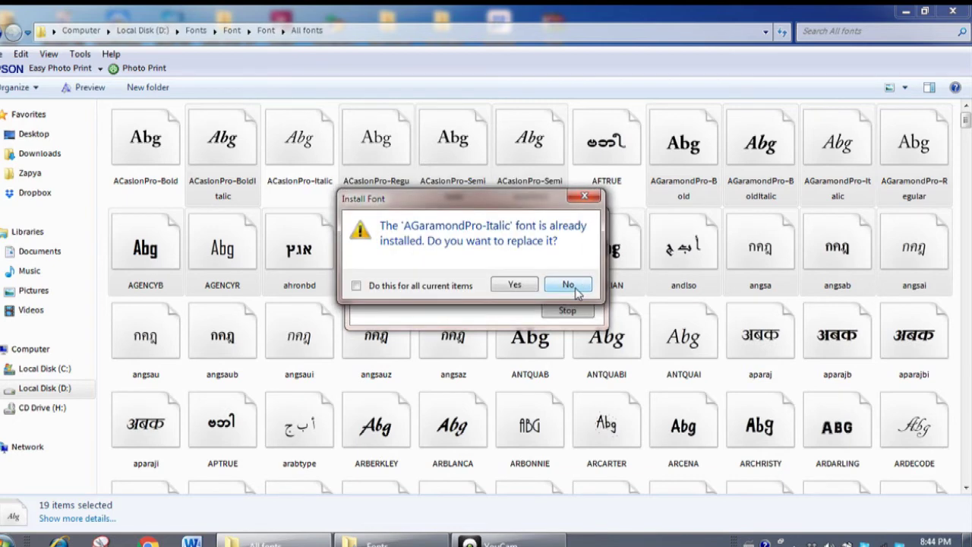
{"action": "left_click", "coordinate": [568, 291]}
{"action": "left_click", "coordinate": [574, 292]}
{"action": "left_click", "coordinate": [574, 288]}
{"action": "left_click", "coordinate": [574, 289]}
{"action": "left_click", "coordinate": [575, 291]}
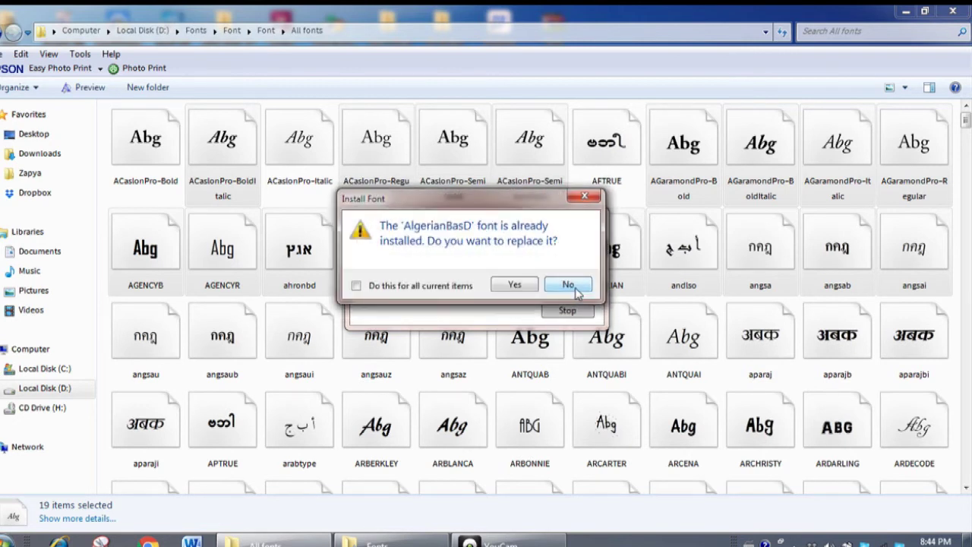
{"action": "left_click", "coordinate": [568, 285]}
{"action": "left_click", "coordinate": [568, 285]}
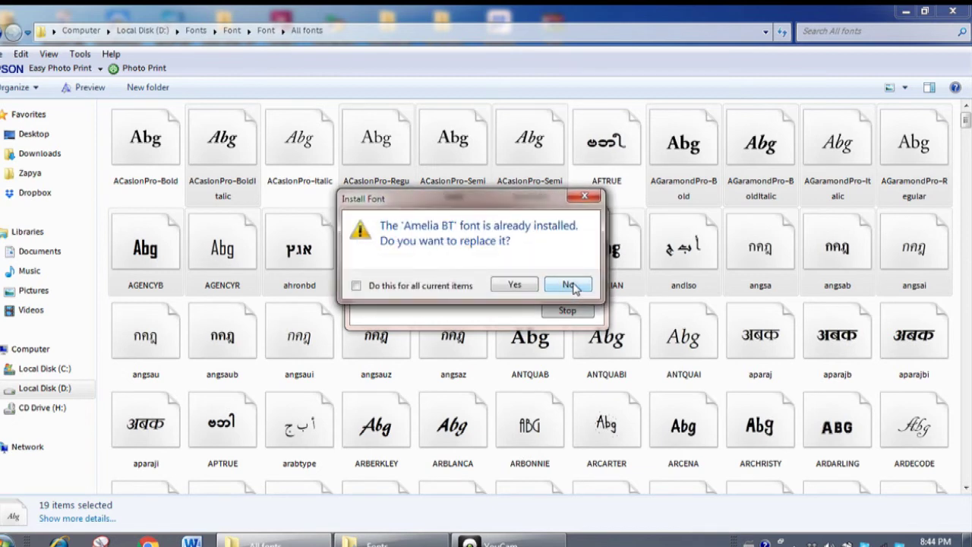
{"action": "left_click", "coordinate": [568, 284]}
{"action": "left_click", "coordinate": [568, 285]}
{"action": "left_click", "coordinate": [568, 285]}
{"action": "left_click", "coordinate": [568, 285]}
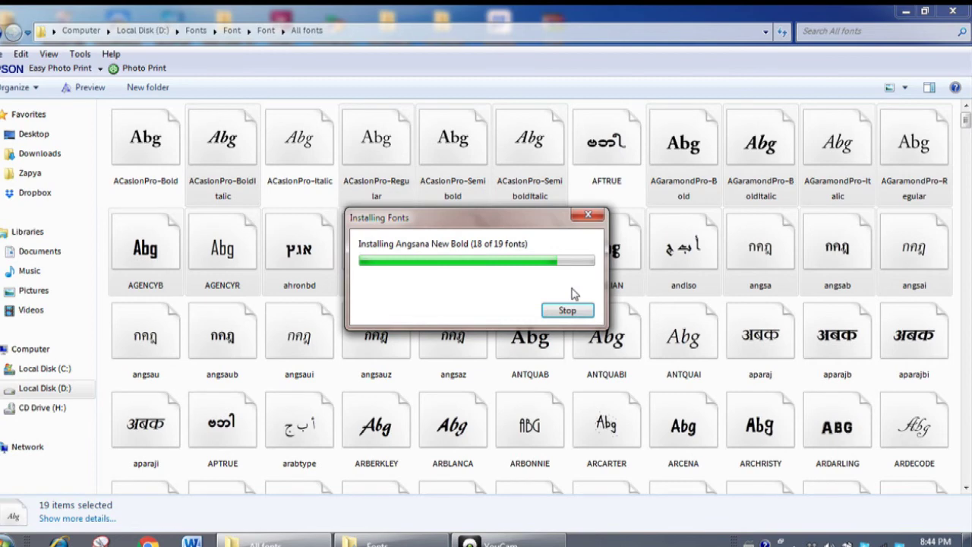
{"action": "left_click", "coordinate": [568, 285]}
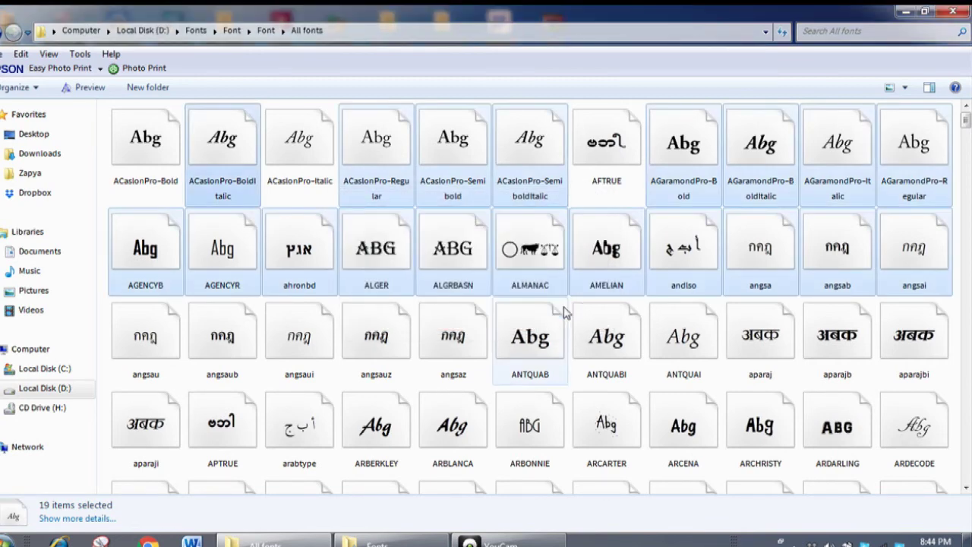
- Examine the thumbnails throughout the All fonts folder to see the available font styles
{"action": "scroll", "coordinate": [560, 299], "scroll_direction": "down", "scroll_amount": 3}
{"action": "scroll", "coordinate": [559, 294], "scroll_direction": "down", "scroll_amount": 13}
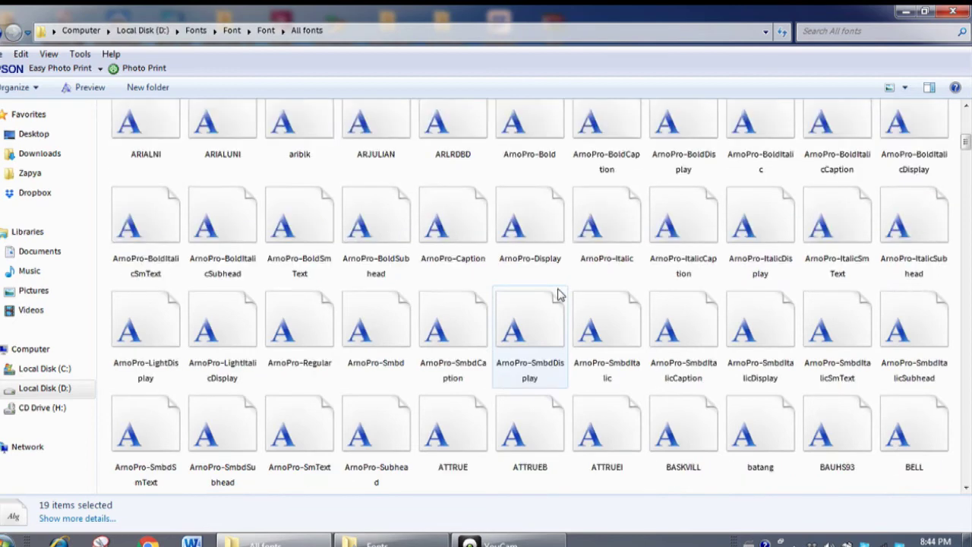
{"action": "scroll", "coordinate": [560, 295], "scroll_direction": "down", "scroll_amount": 15}
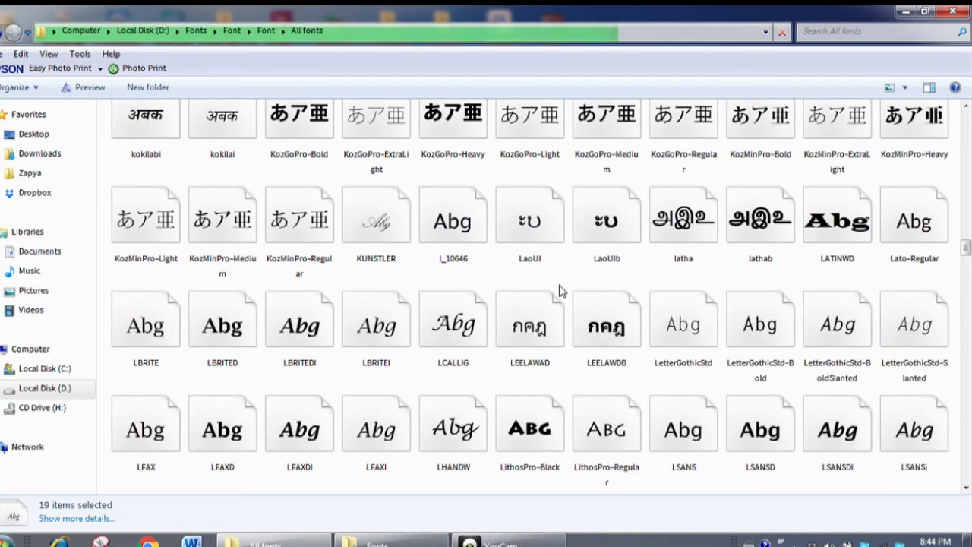
{"action": "scroll", "coordinate": [559, 291], "scroll_direction": "down", "scroll_amount": 3}
{"action": "scroll", "coordinate": [507, 282], "scroll_direction": "down", "scroll_amount": 10}
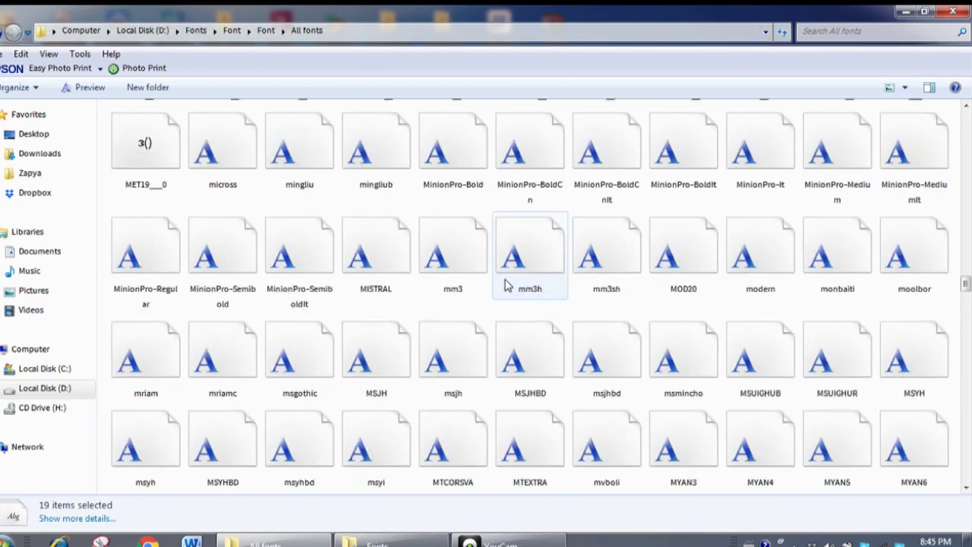
{"action": "scroll", "coordinate": [508, 282], "scroll_direction": "down", "scroll_amount": 15}
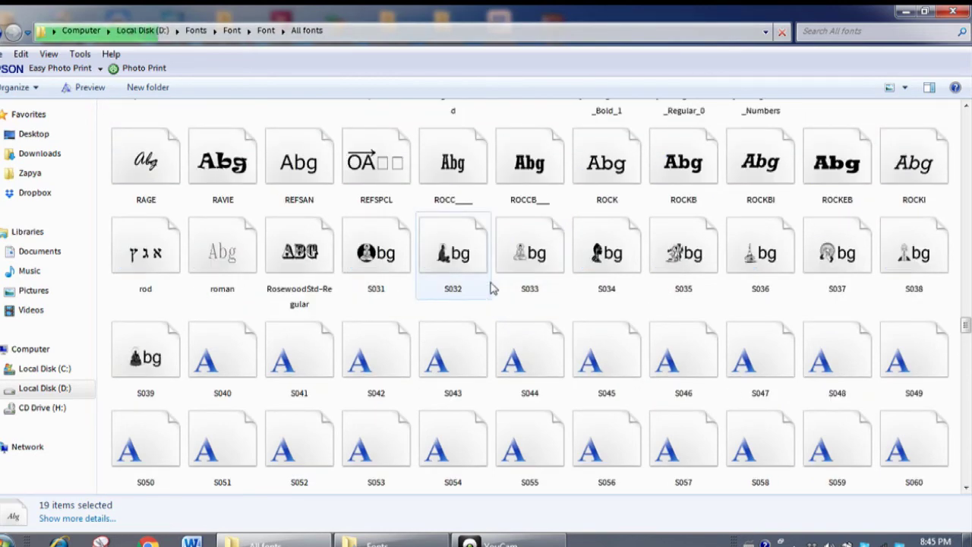
{"action": "scroll", "coordinate": [408, 310], "scroll_direction": "down", "scroll_amount": 4}
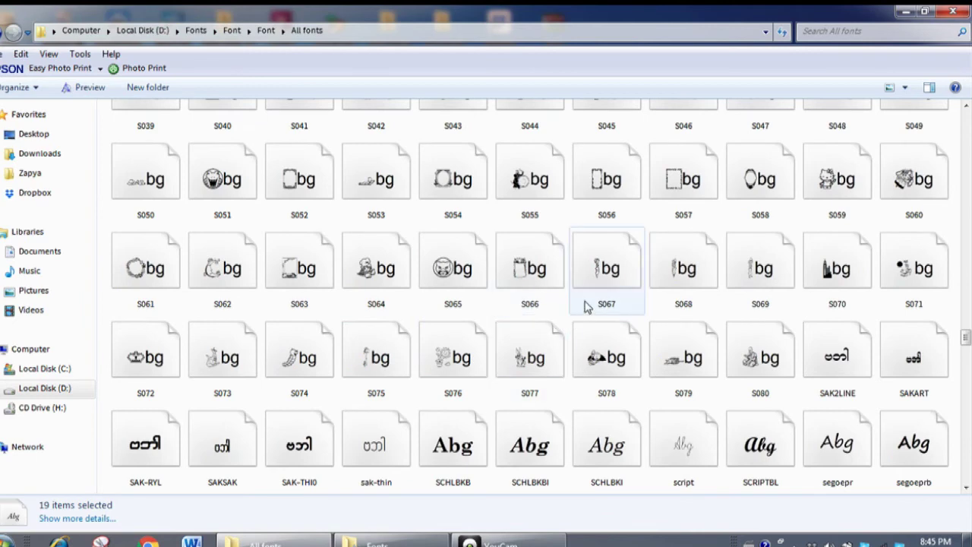
{"action": "scroll", "coordinate": [533, 311], "scroll_direction": "down", "scroll_amount": 12}
{"action": "scroll", "coordinate": [585, 306], "scroll_direction": "up", "scroll_amount": 4}
{"action": "scroll", "coordinate": [586, 304], "scroll_direction": "up", "scroll_amount": 15}
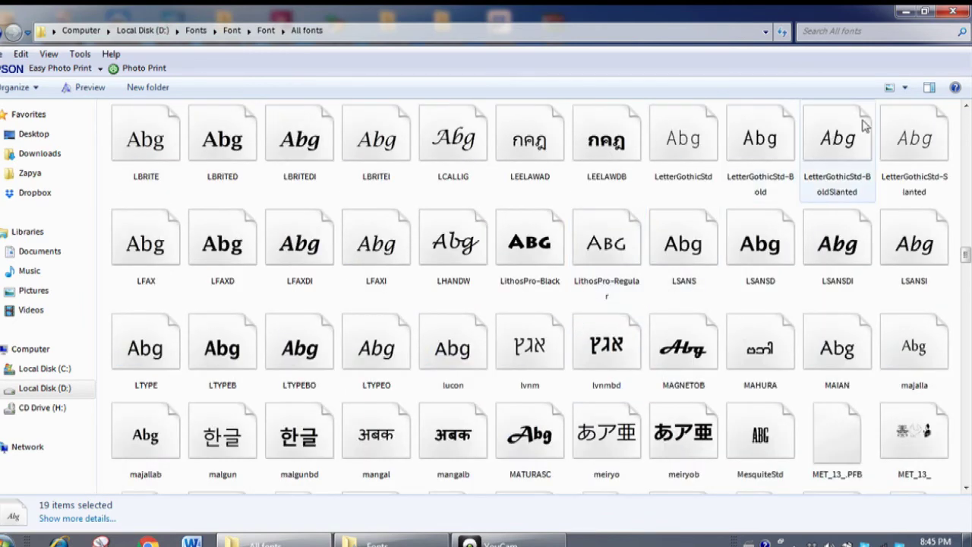
- Switch the All fonts folder to the Details view and look through the font list
{"action": "left_click", "coordinate": [905, 88]}
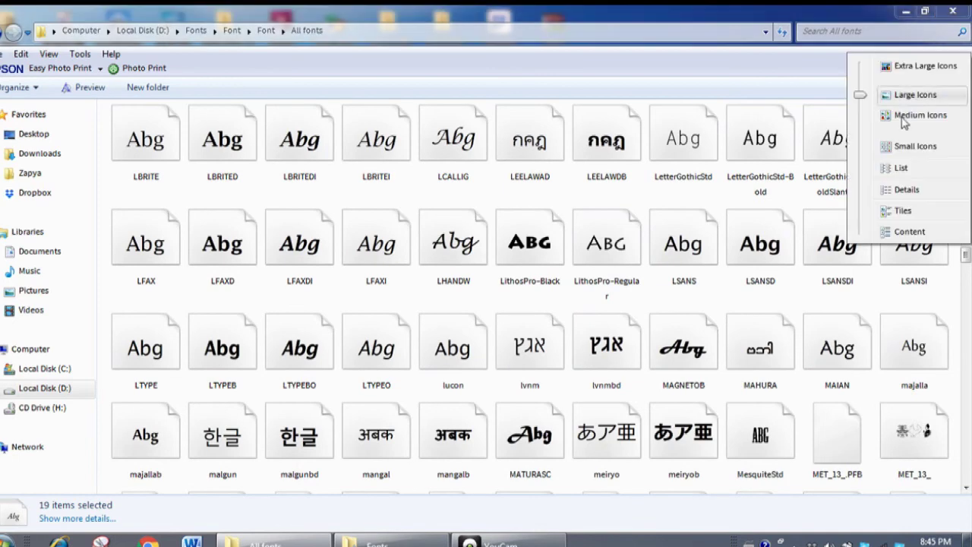
{"action": "left_click", "coordinate": [906, 189]}
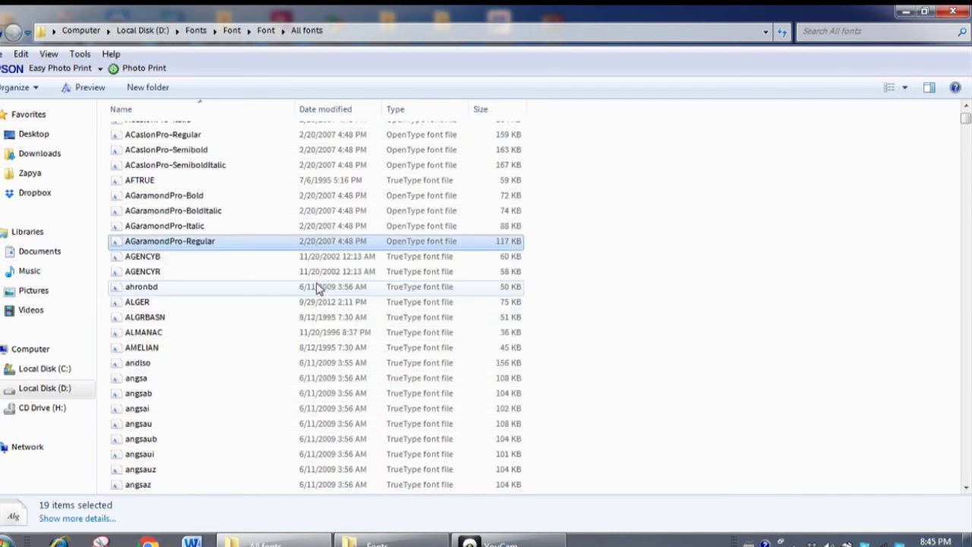
{"action": "left_click", "coordinate": [319, 286]}
{"action": "scroll", "coordinate": [319, 285], "scroll_direction": "down", "scroll_amount": 20}
{"action": "scroll", "coordinate": [319, 286], "scroll_direction": "down", "scroll_amount": 20}
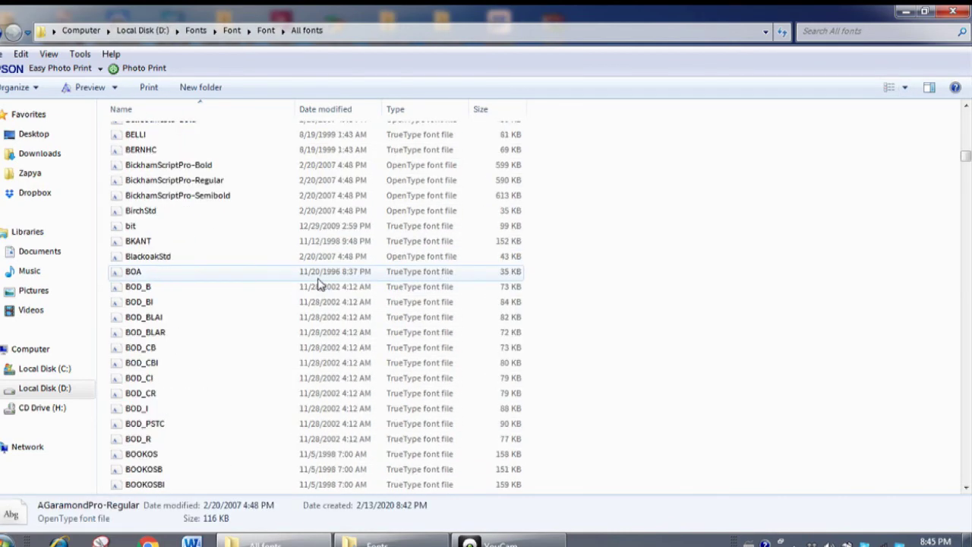
- Look further down the All fonts list and go through the font files in the neighbouring PFM folder
{"action": "scroll", "coordinate": [313, 303], "scroll_direction": "down", "scroll_amount": 12}
{"action": "scroll", "coordinate": [312, 304], "scroll_direction": "down", "scroll_amount": 10}
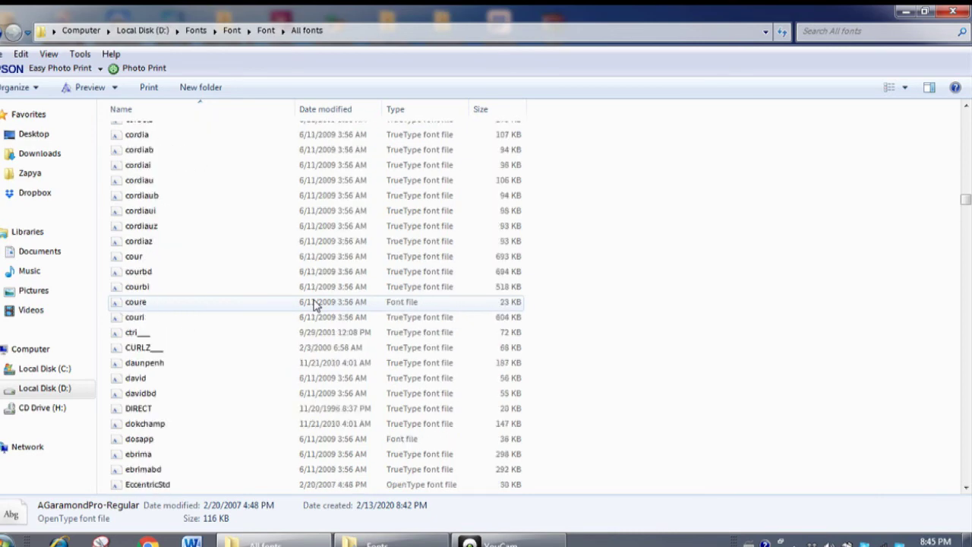
{"action": "left_click", "coordinate": [12, 32]}
{"action": "double_click", "coordinate": [139, 152]}
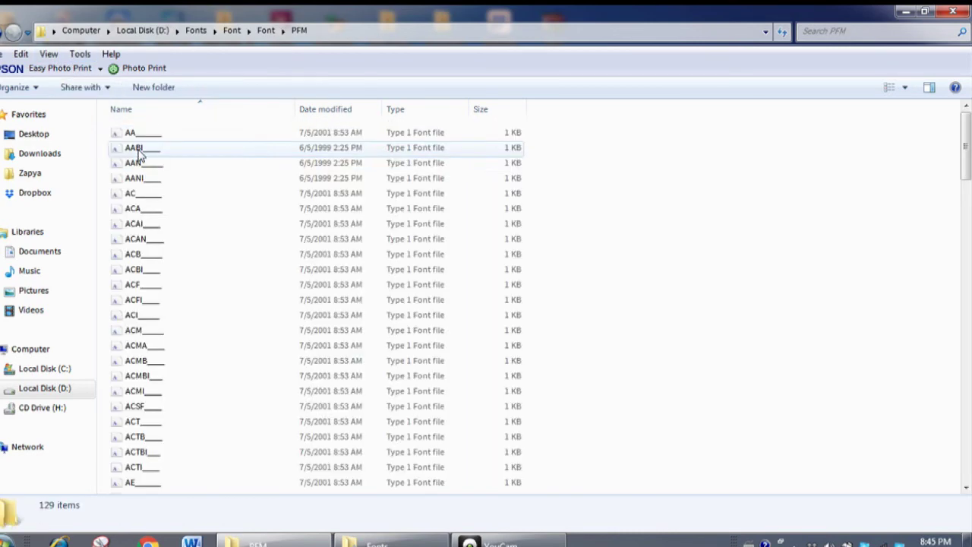
{"action": "scroll", "coordinate": [161, 205], "scroll_direction": "down", "scroll_amount": 5}
{"action": "scroll", "coordinate": [161, 213], "scroll_direction": "down", "scroll_amount": 20}
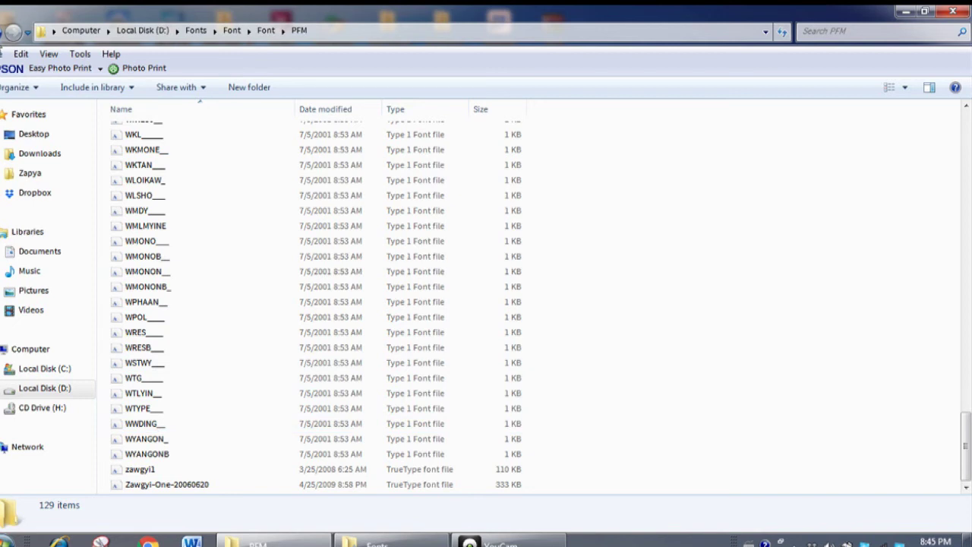
- Preview the A_PAGAN0 TrueType font in the TTF folder, close the preview and return to the outer Font folder
{"action": "key", "text": "alt+Left"}
{"action": "double_click", "coordinate": [152, 164]}
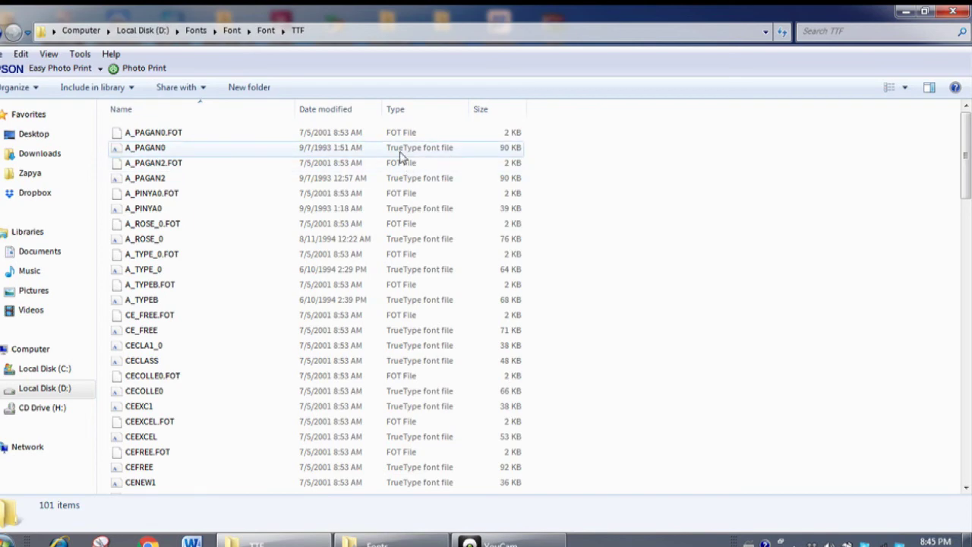
{"action": "left_click", "coordinate": [176, 152]}
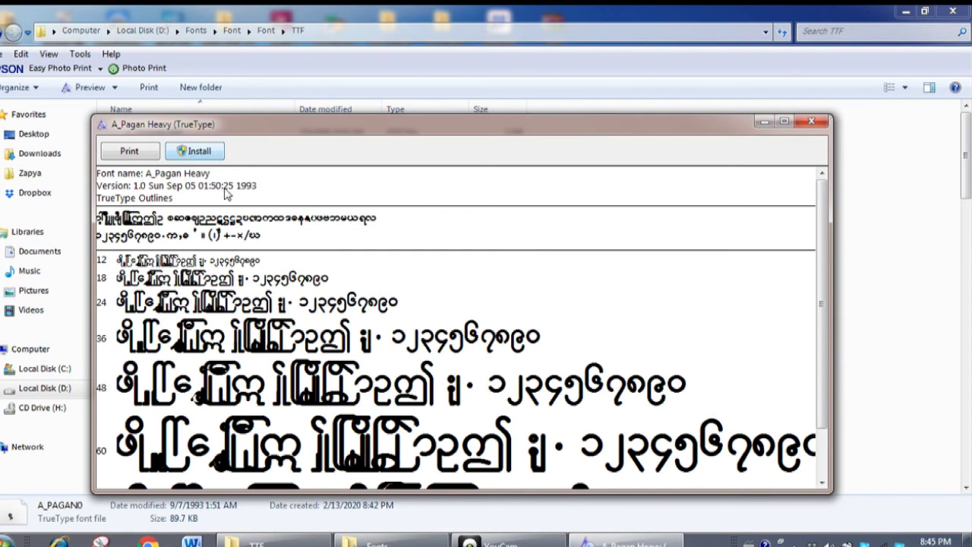
{"action": "left_click", "coordinate": [810, 122]}
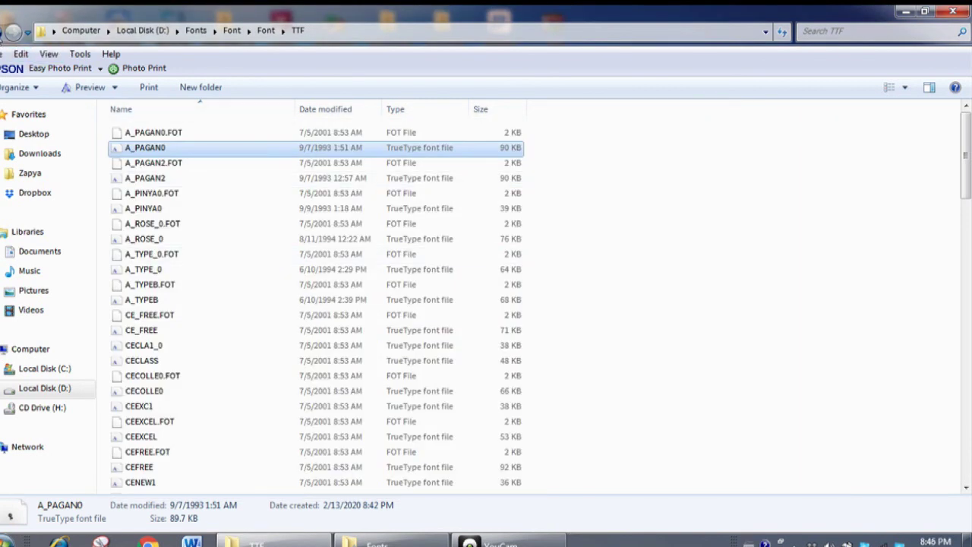
{"action": "left_click", "coordinate": [12, 32]}
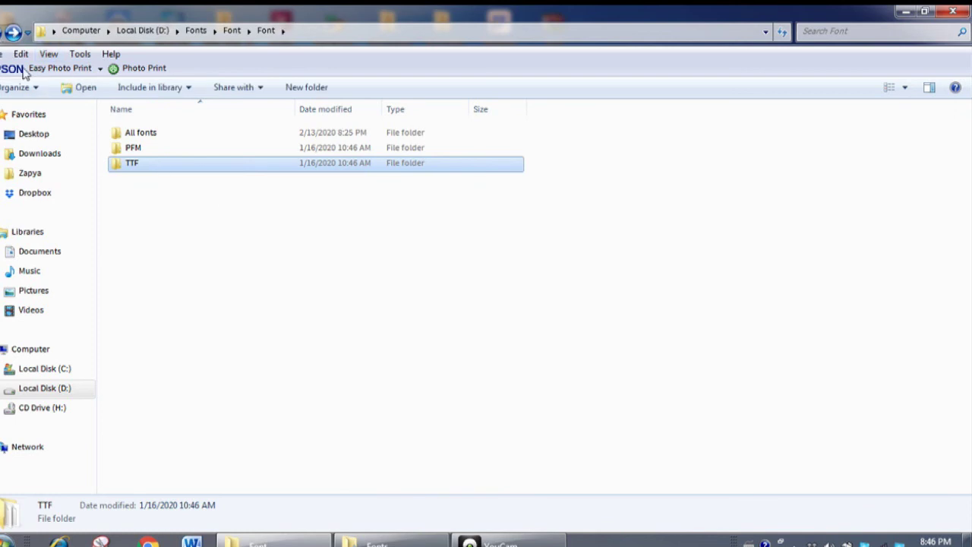
{"action": "left_click", "coordinate": [12, 32]}
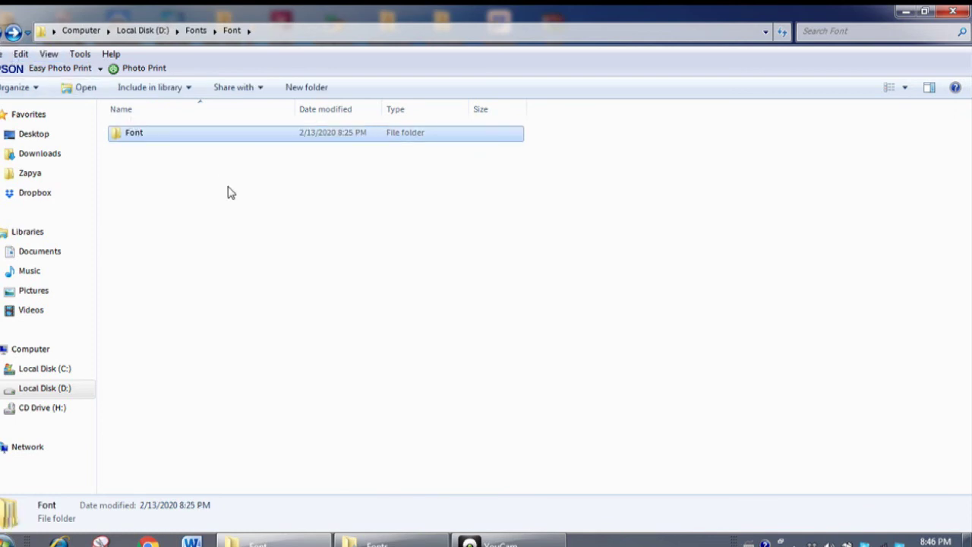